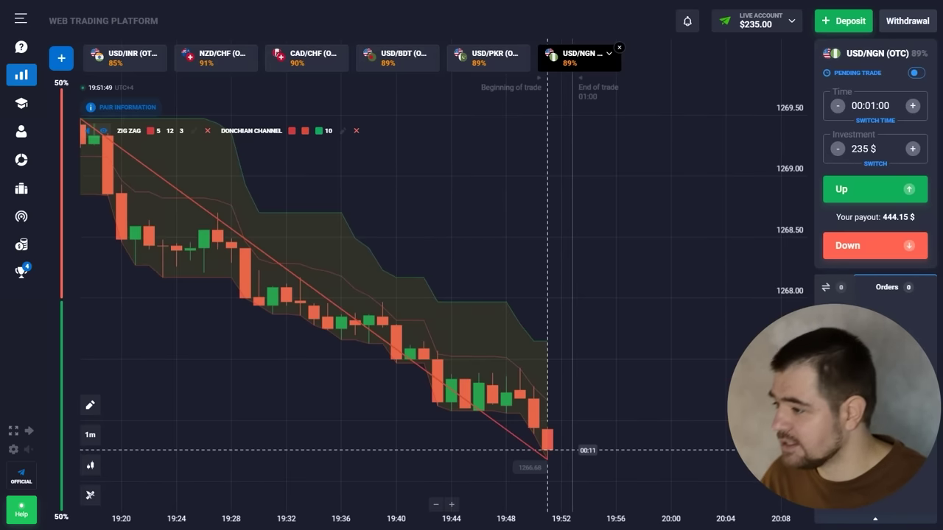
# Place a 1-minute Up trade of $235 on USD/NGN (OTC)
pyautogui.scroll(-2, 520, 385)
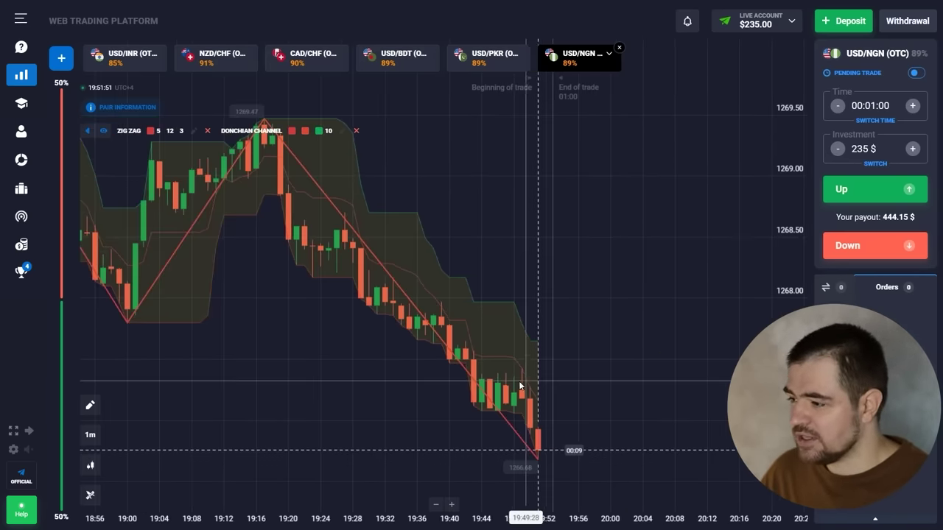
pyautogui.scroll(-2, 566, 365)
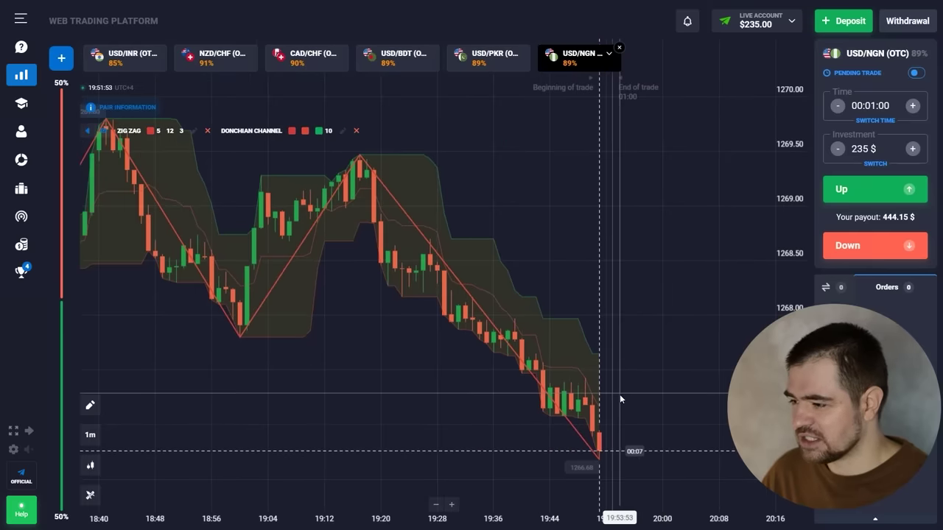
pyautogui.scroll(2, 619, 394)
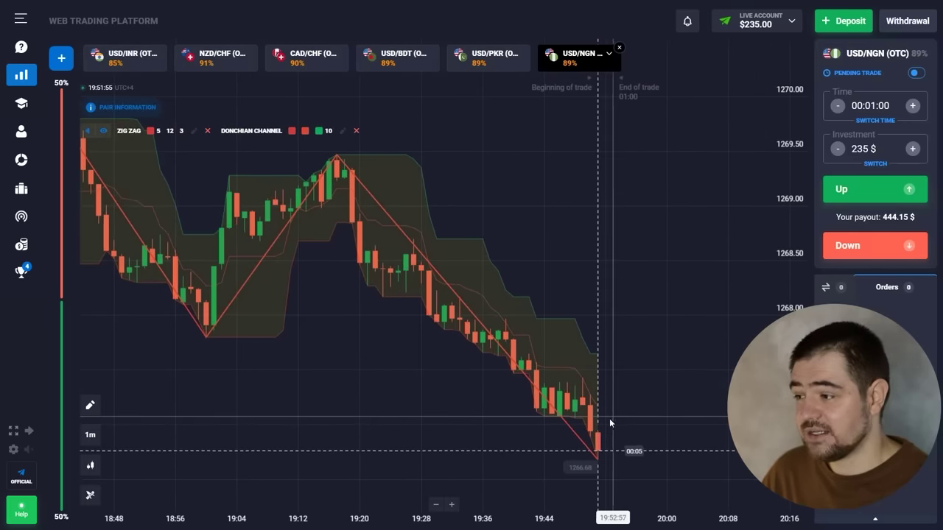
pyautogui.scroll(1, 609, 418)
pyautogui.scroll(2, 606, 416)
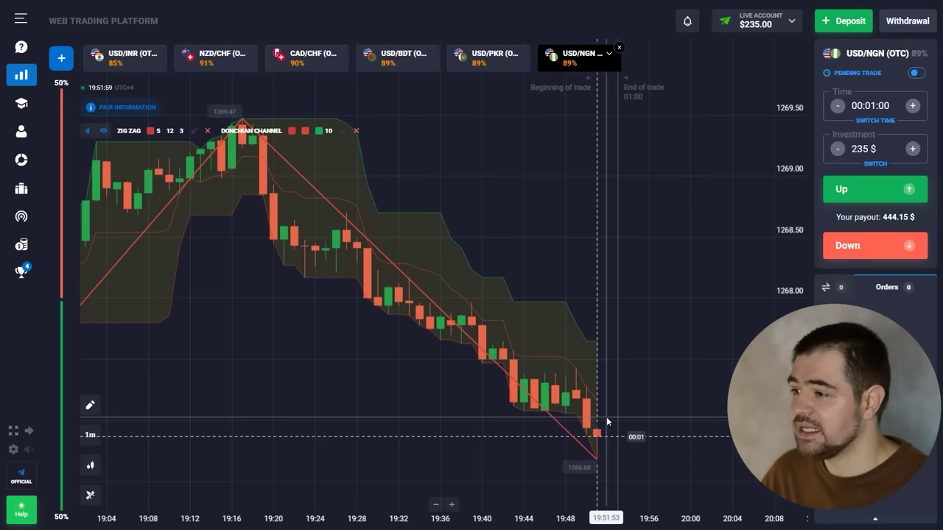
pyautogui.scroll(5, 602, 442)
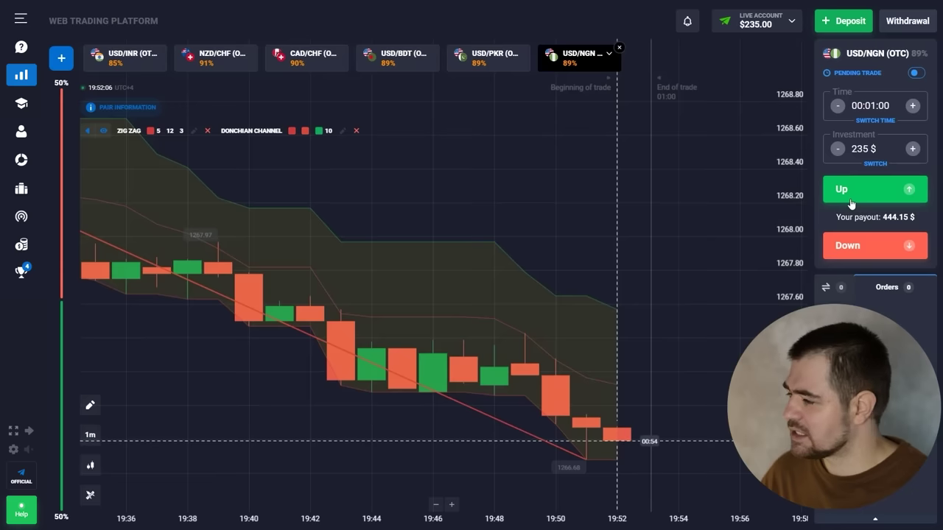
pyautogui.click(851, 193)
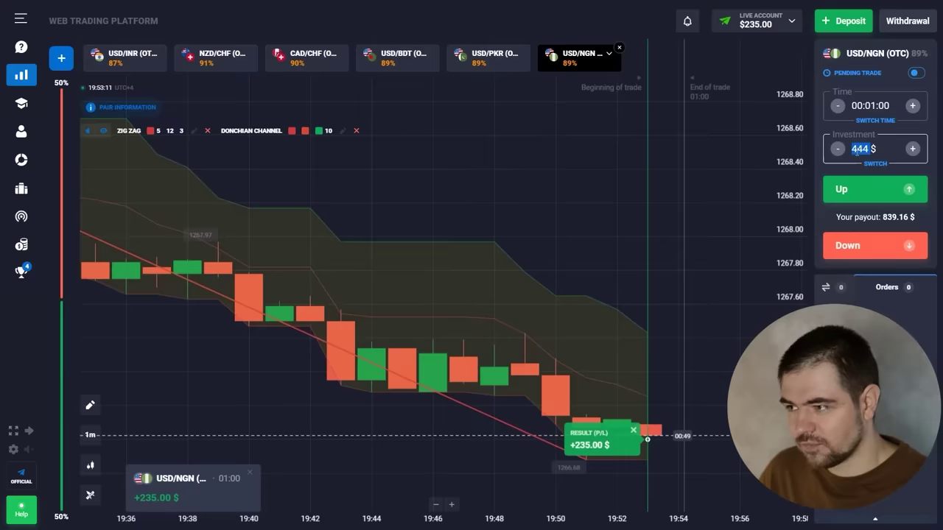
# Set the investment to $235 for another Up trade on USD/NGN (OTC), and place a follow-up Up trade of $444
pyautogui.write('235 $')
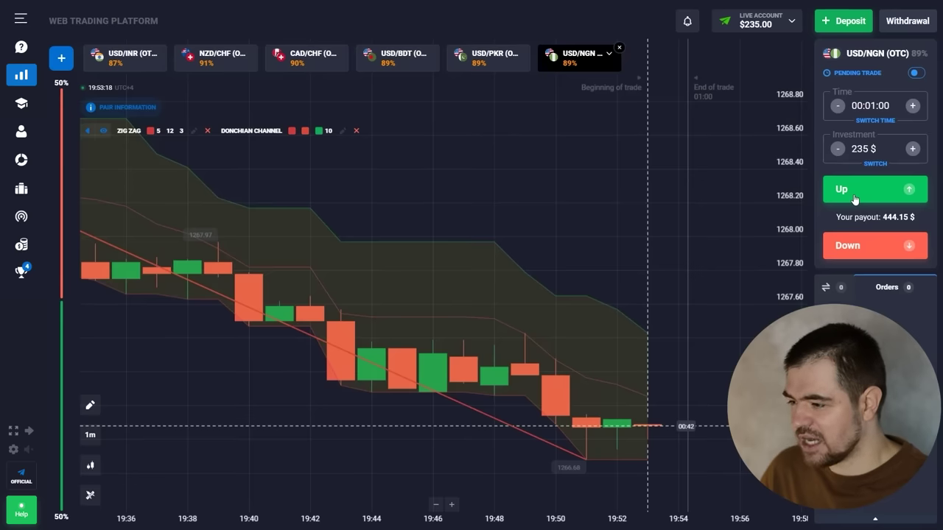
pyautogui.click(854, 193)
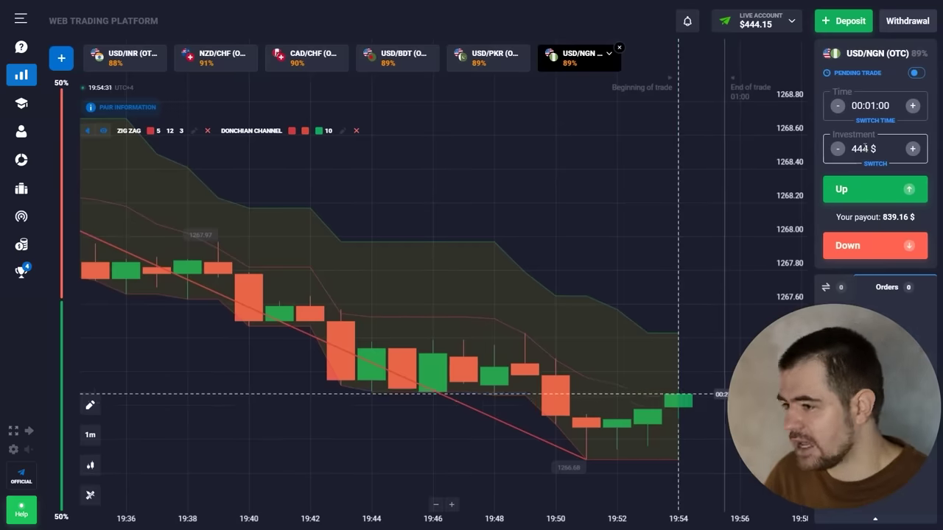
pyautogui.click(883, 191)
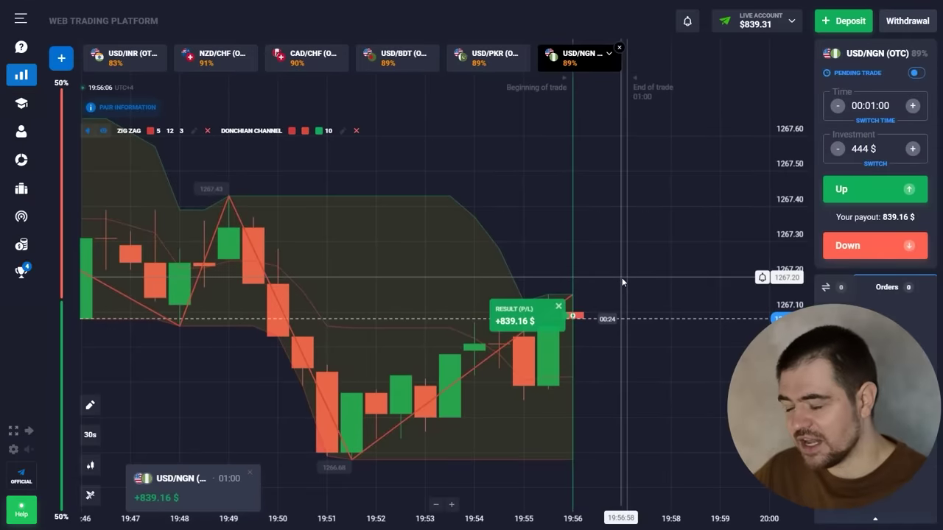
# Set the investment to $839 and place a 1-minute Down trade on USD/PKR (OTC)
pyautogui.doubleClick(860, 148)
pyautogui.write('839')
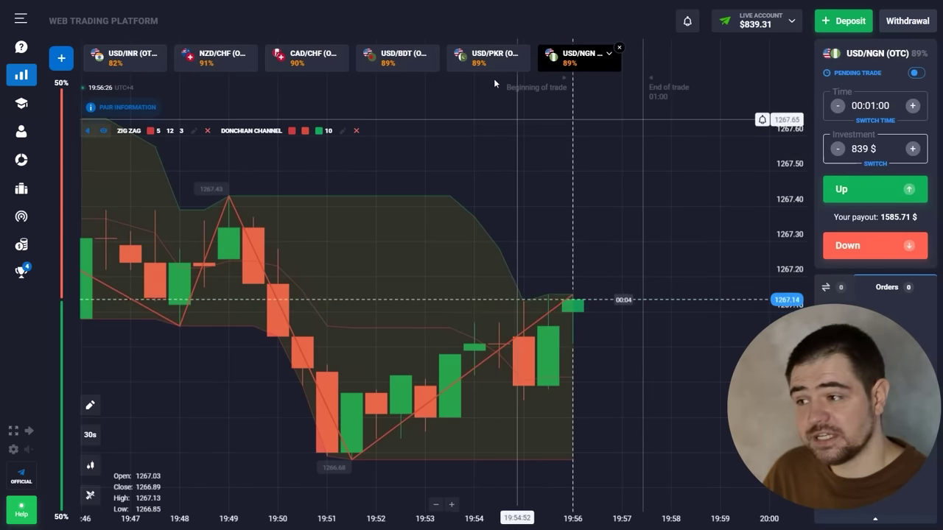
pyautogui.click(482, 65)
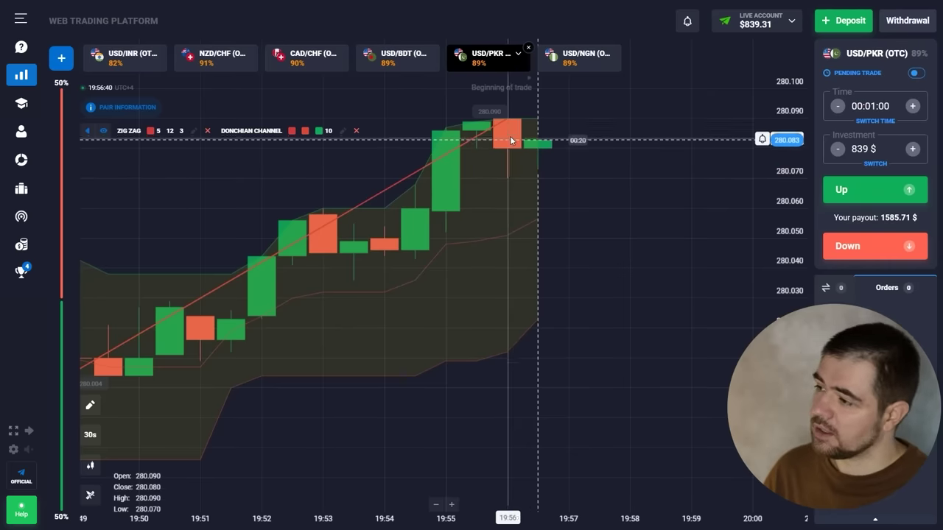
pyautogui.scroll(-5, 549, 148)
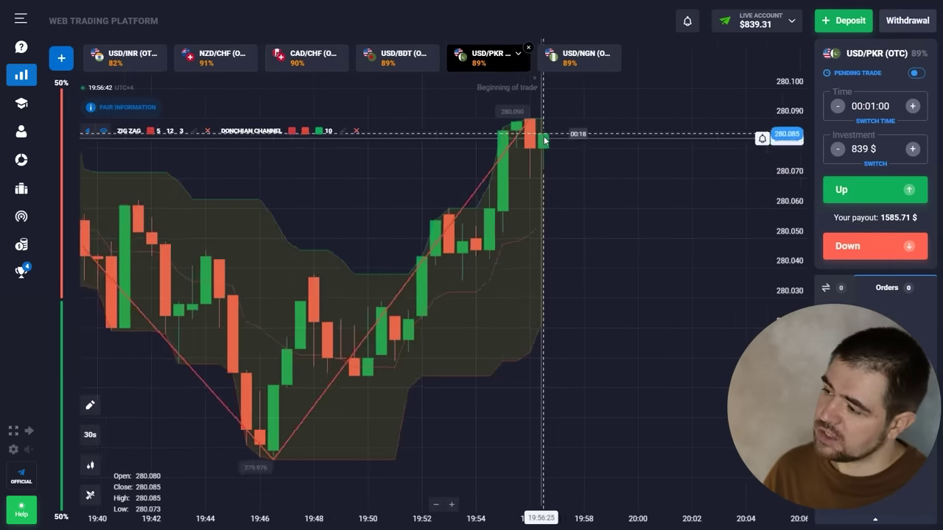
pyautogui.scroll(3, 569, 244)
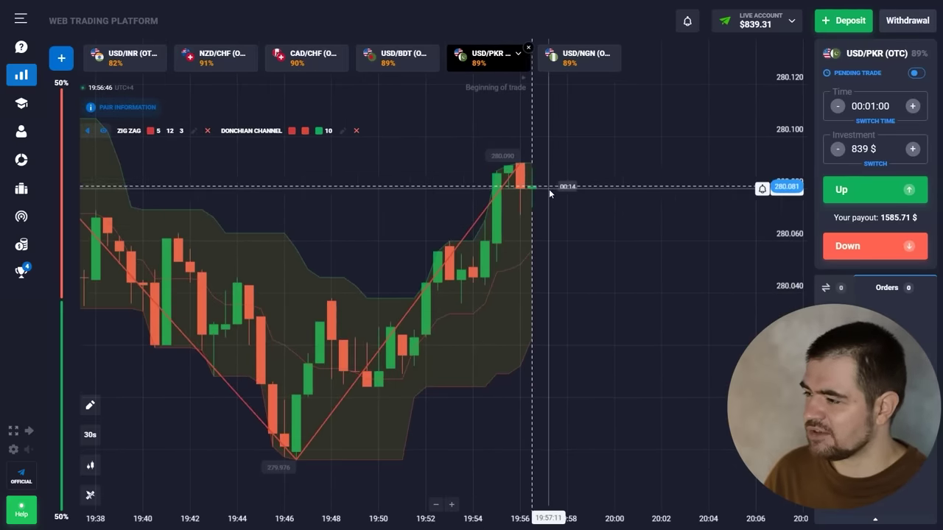
pyautogui.scroll(2, 549, 188)
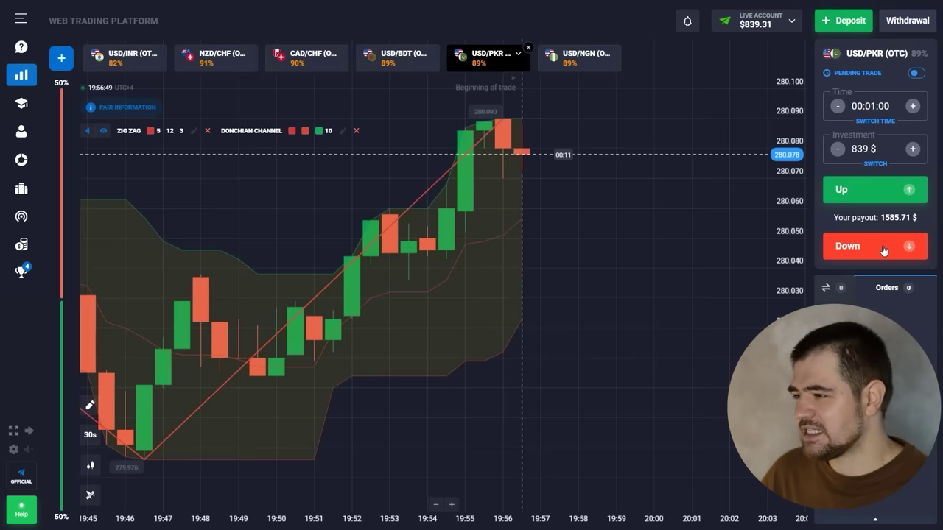
pyautogui.click(883, 248)
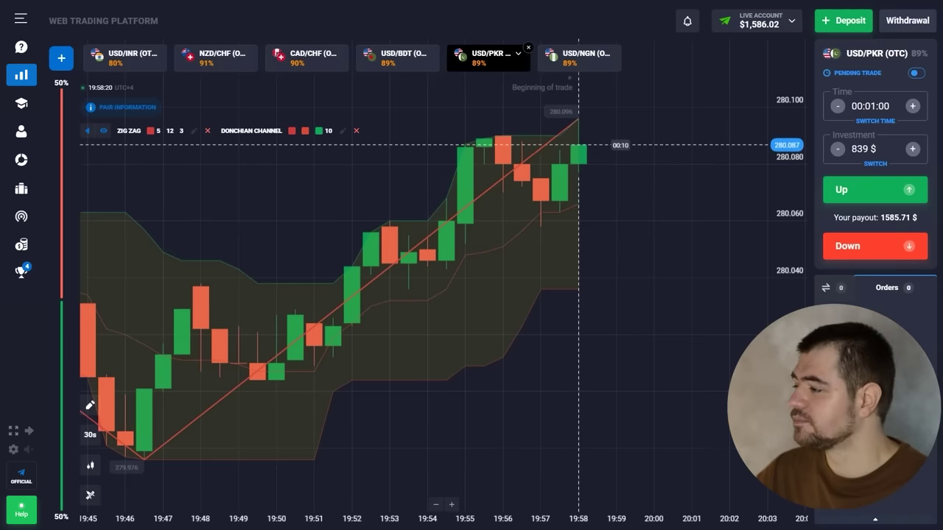
# Set the investment to $1,000 and place a 1-minute Down trade on CAD/CHF (OTC)
pyautogui.write('1000')
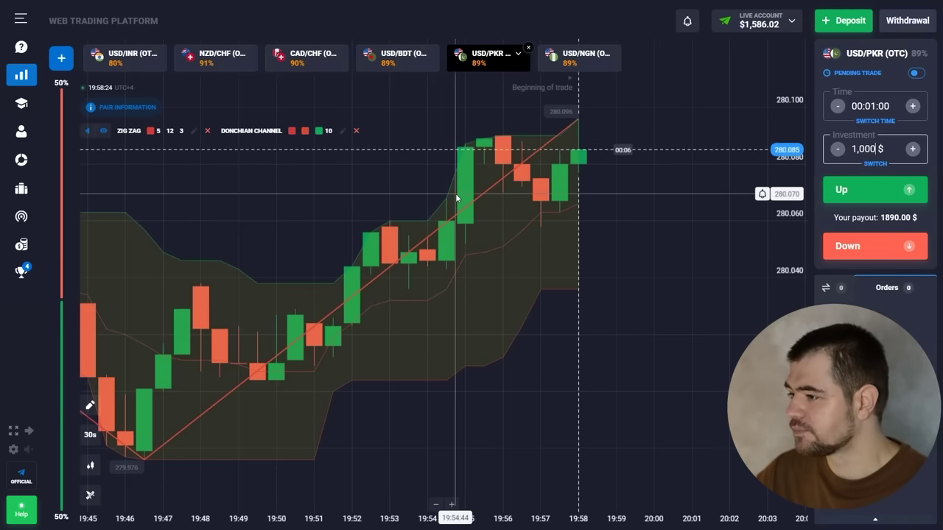
pyautogui.scroll(-1, 457, 198)
pyautogui.click(304, 67)
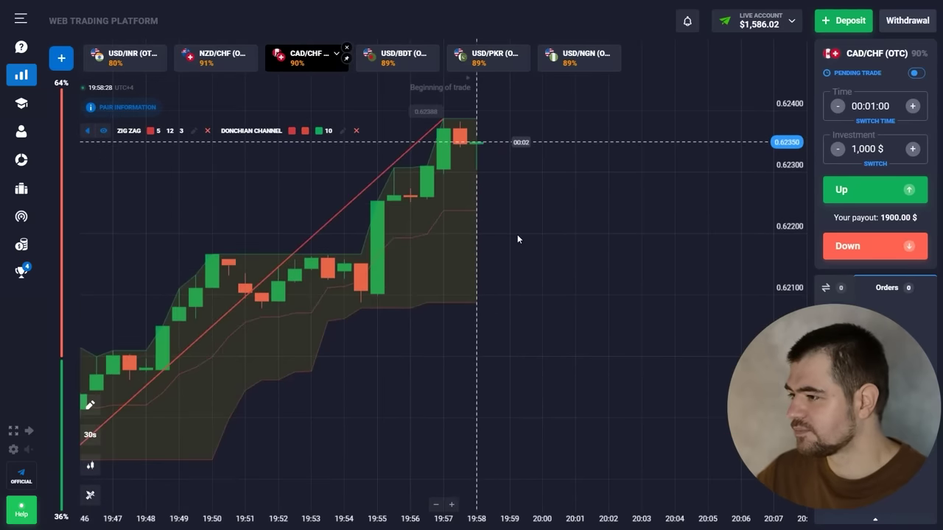
pyautogui.scroll(3, 486, 232)
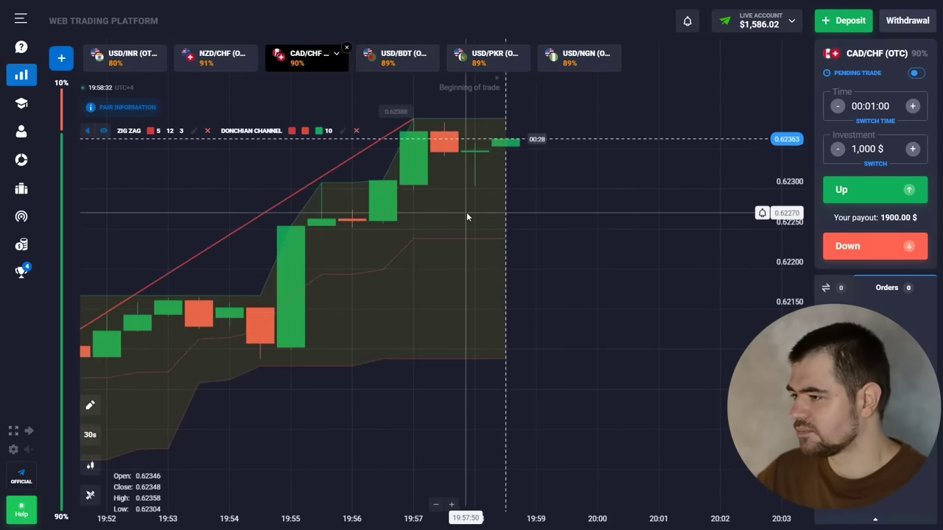
pyautogui.scroll(-2, 503, 124)
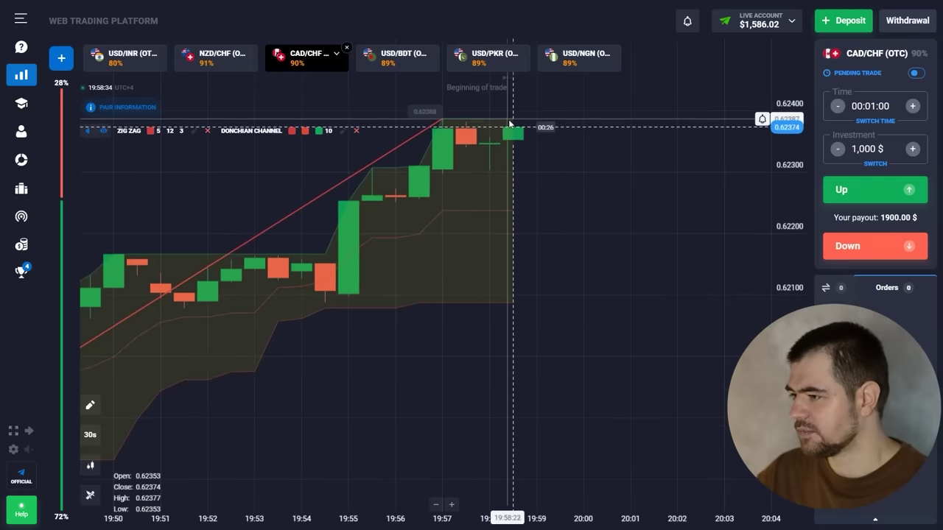
pyautogui.scroll(-2, 521, 130)
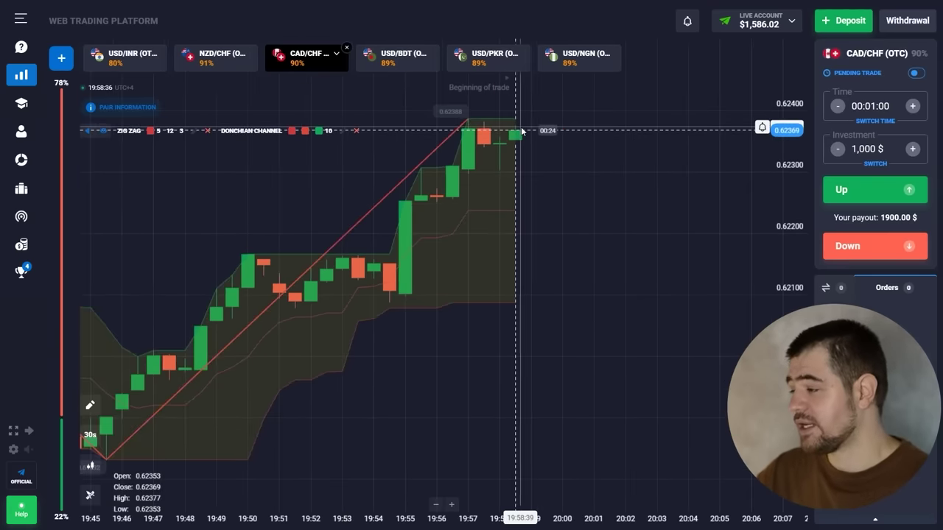
pyautogui.click(874, 252)
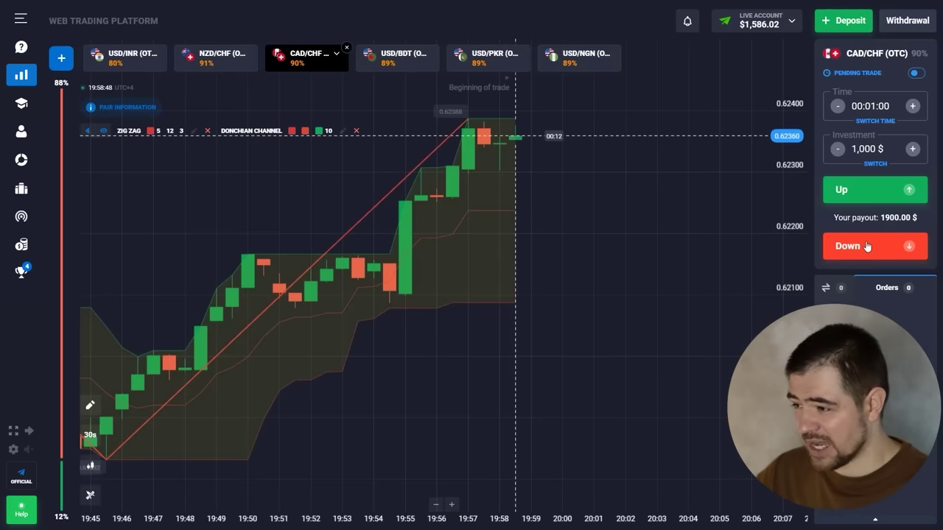
pyautogui.click(867, 246)
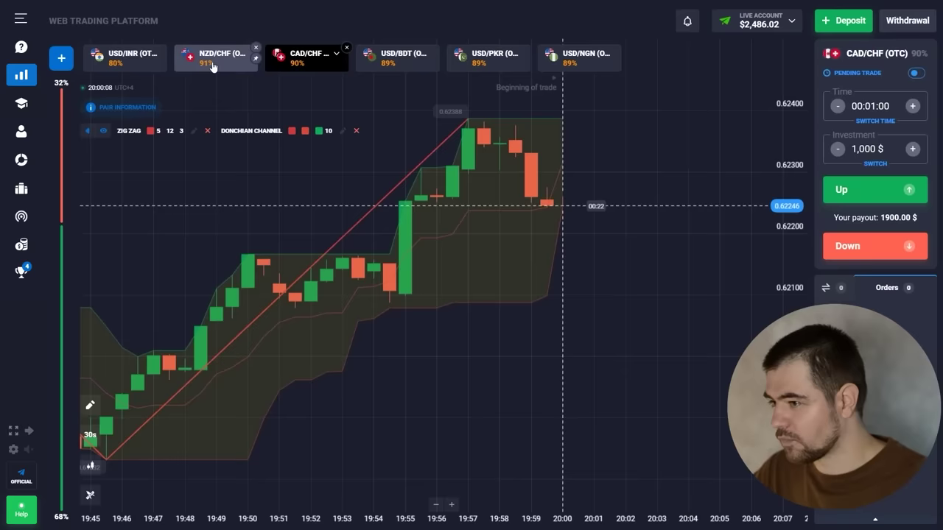
# Switch to the NZD/CHF (OTC) chart and set its candle timeframe to 1 minute
pyautogui.click(213, 64)
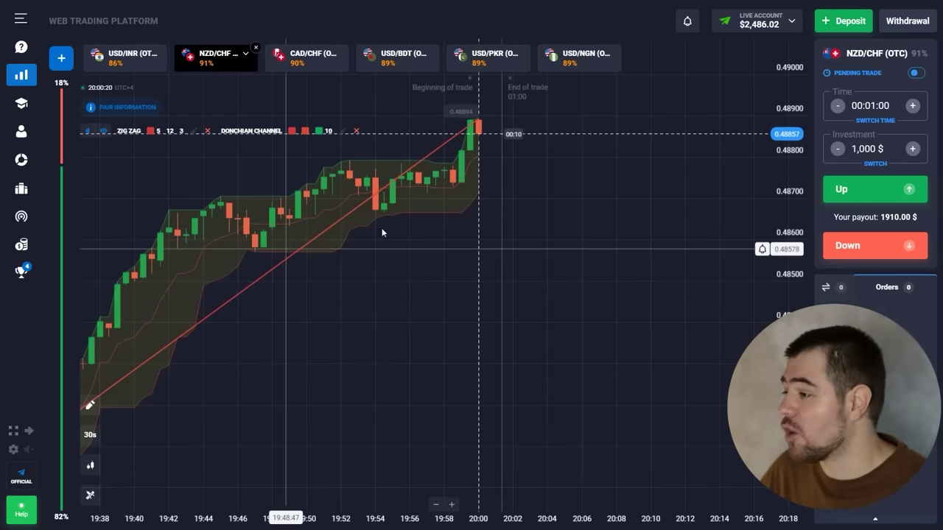
pyautogui.scroll(2, 493, 207)
pyautogui.scroll(2, 494, 212)
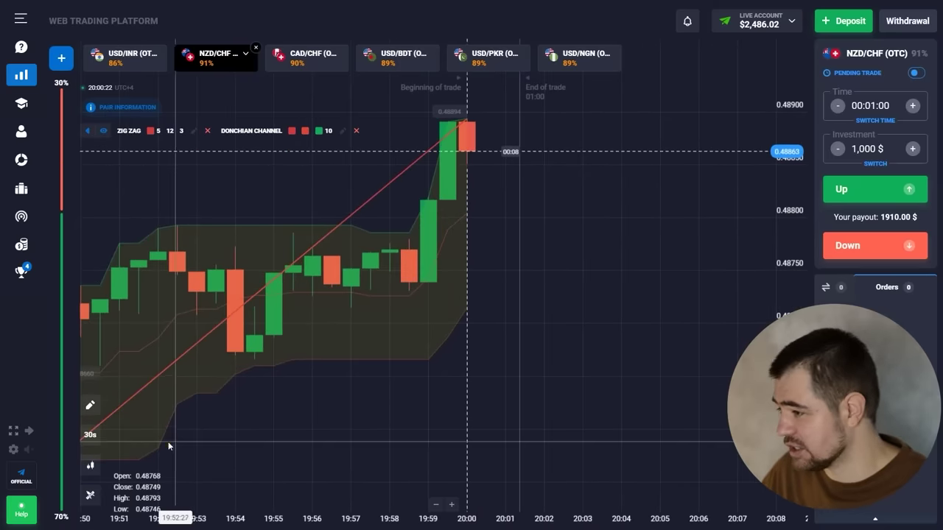
pyautogui.click(89, 435)
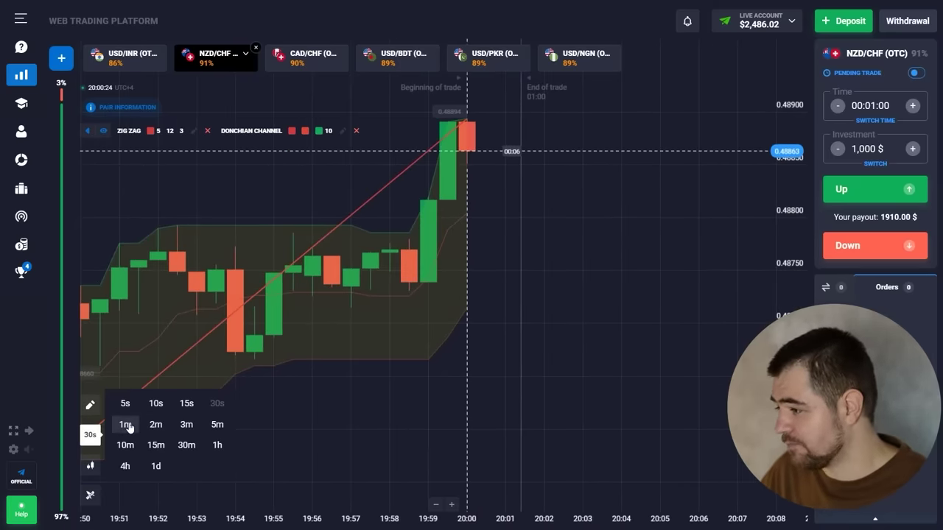
pyautogui.click(125, 425)
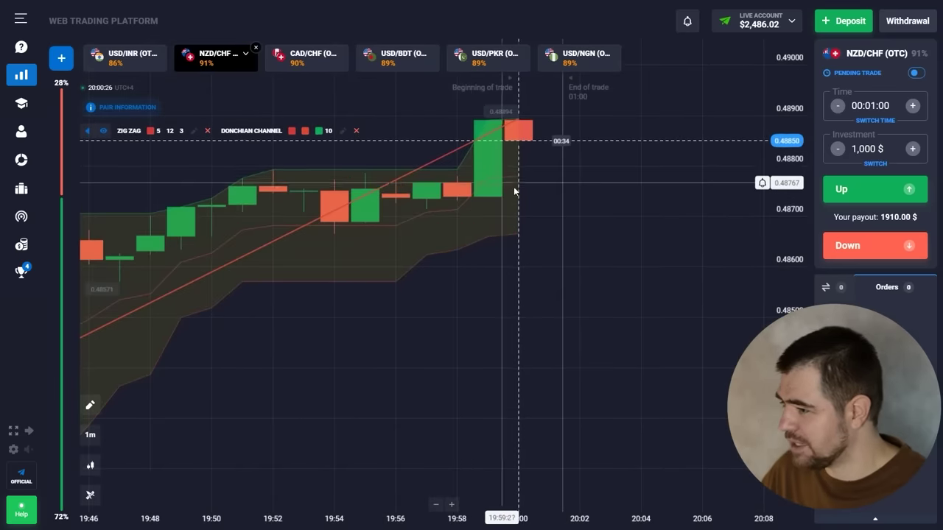
# Change the NZD/CHF (OTC) candle timeframe to 2 minutes
pyautogui.scroll(-4, 515, 187)
pyautogui.scroll(3, 517, 187)
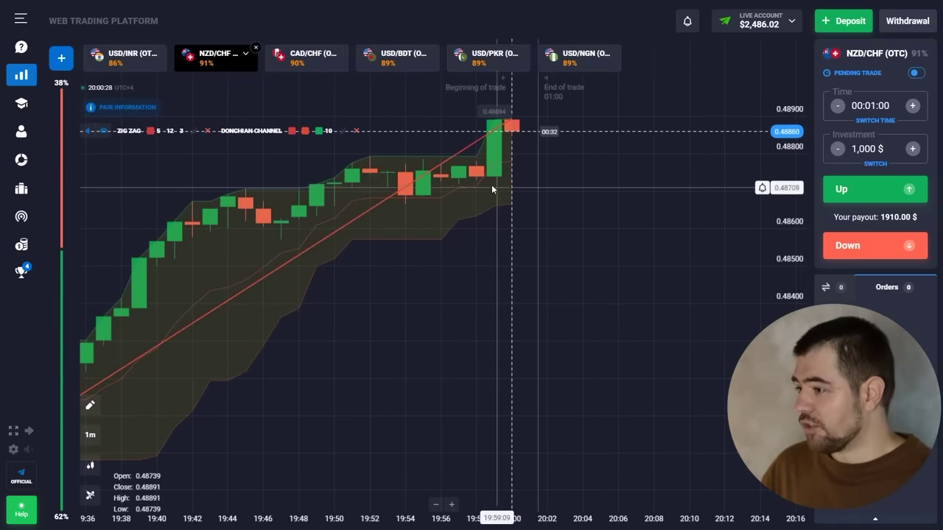
pyautogui.click(90, 434)
pyautogui.click(154, 427)
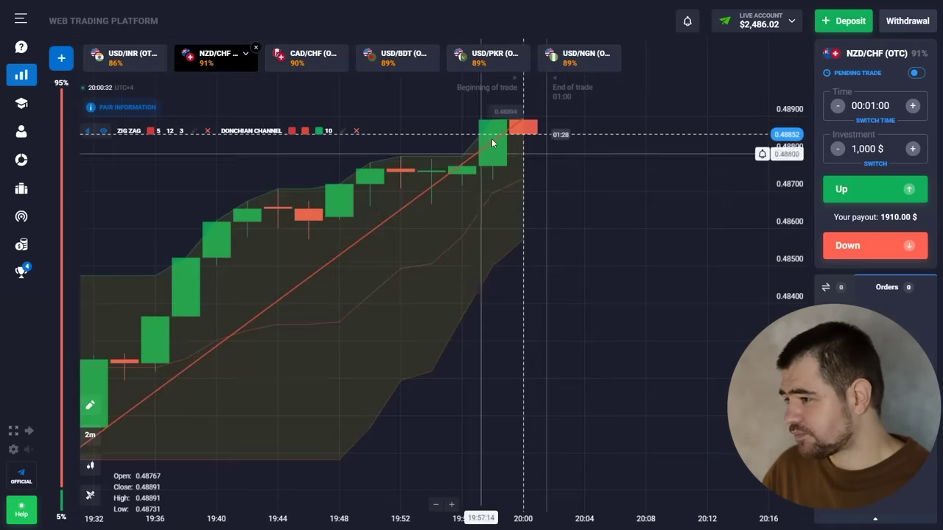
# Place two 1-minute Up trades of $1,000 each on NZD/CHF (OTC)
pyautogui.scroll(-5, 527, 167)
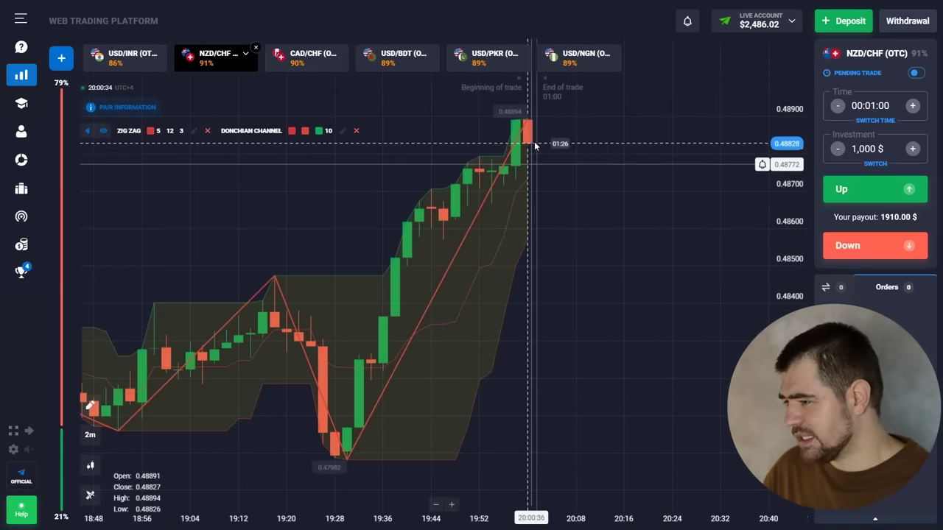
pyautogui.scroll(-2, 475, 227)
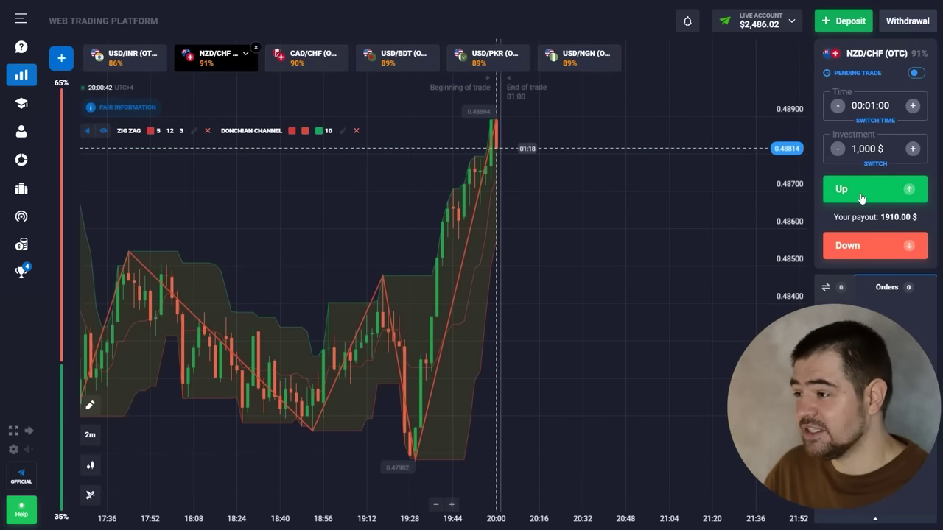
pyautogui.click(860, 192)
pyautogui.click(861, 191)
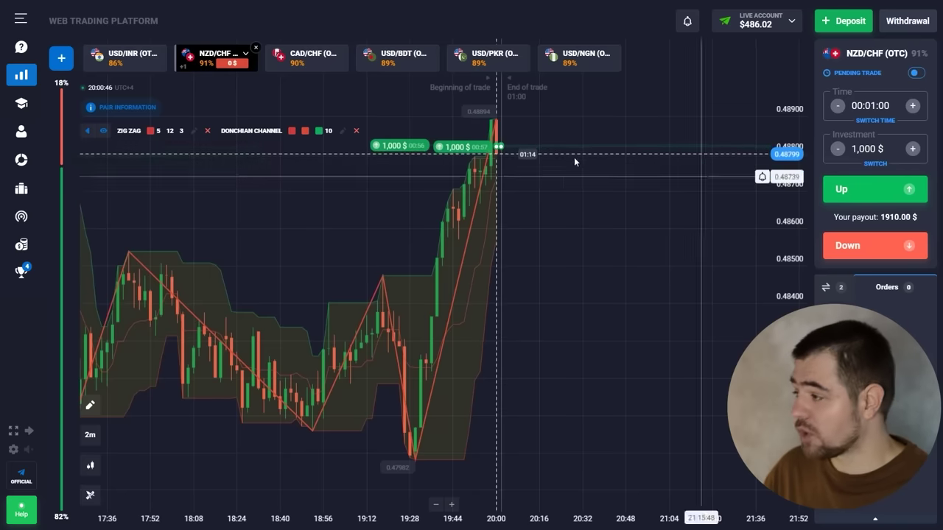
# Set the NZD/CHF (OTC) candle timeframe to 30 seconds to view the recent price movement
pyautogui.scroll(2, 573, 160)
pyautogui.scroll(2, 573, 160)
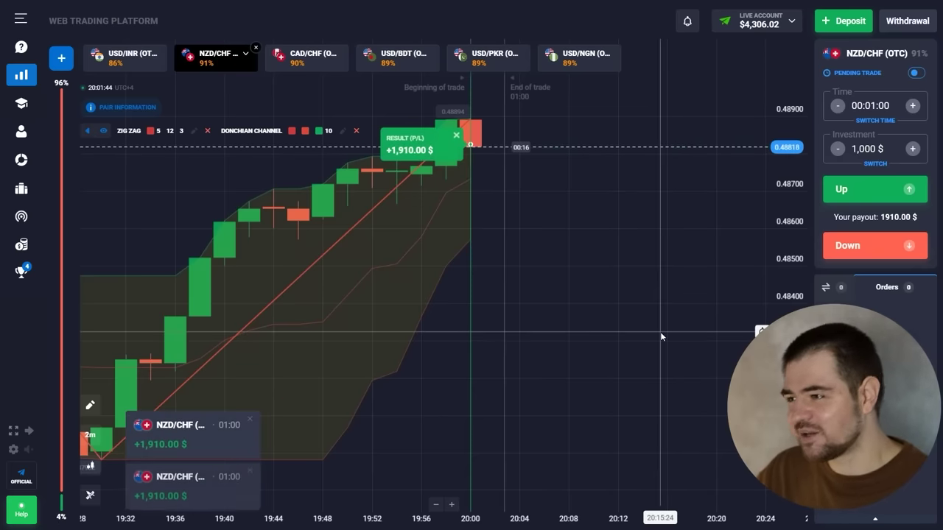
pyautogui.click(91, 435)
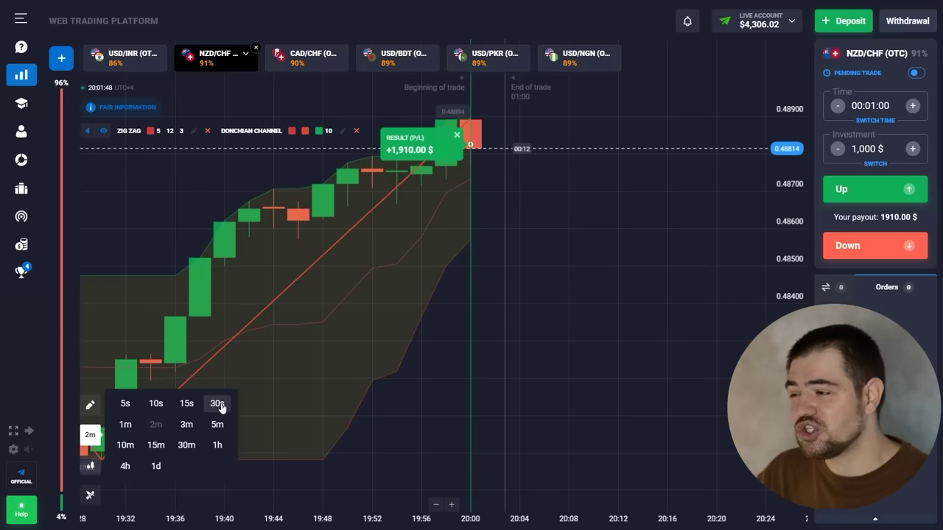
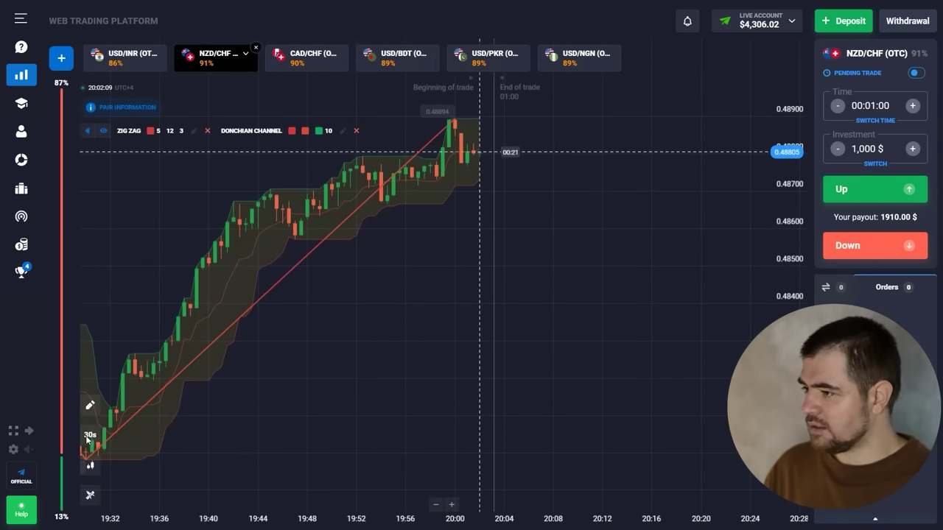
pyautogui.scroll(-2, 229, 415)
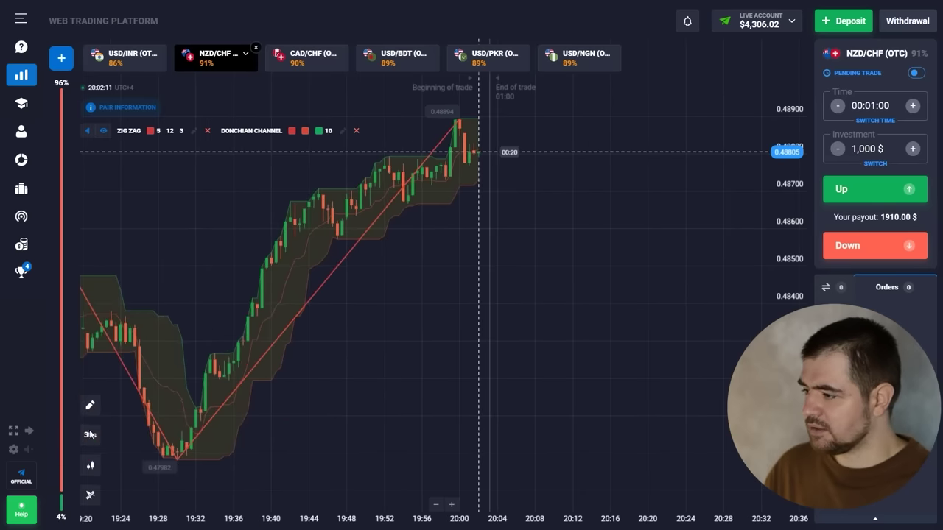
pyautogui.click(90, 435)
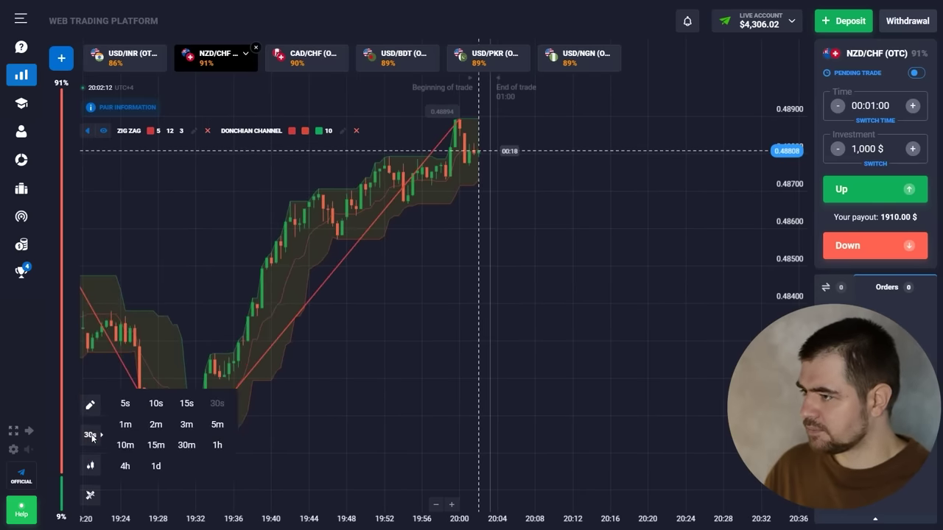
pyautogui.click(92, 440)
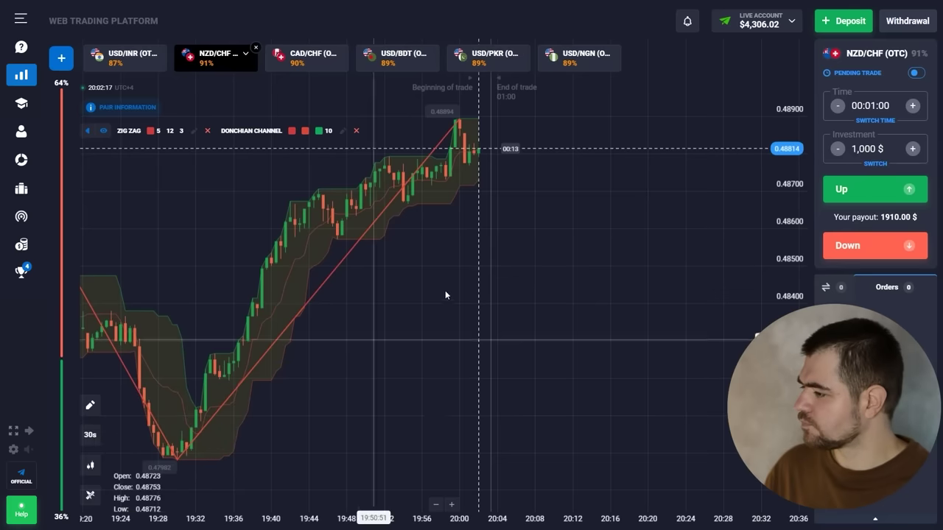
pyautogui.scroll(4, 437, 282)
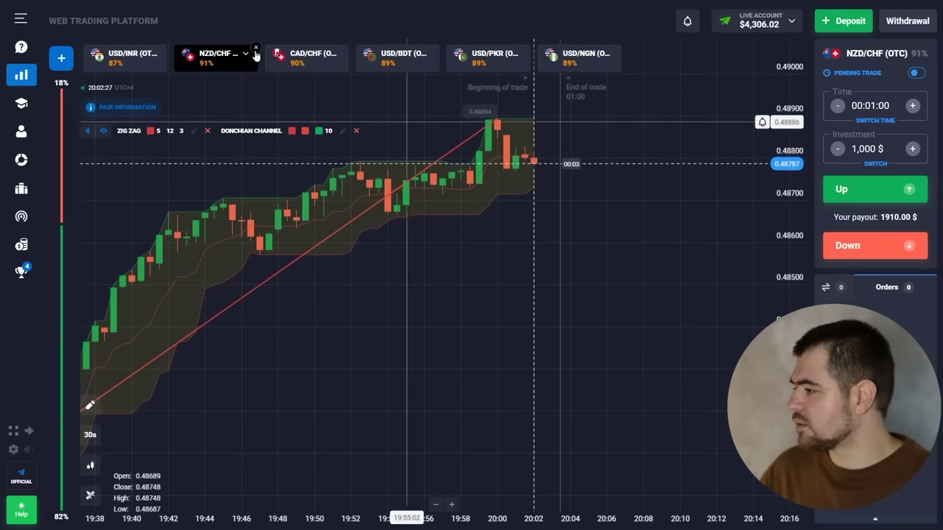
# Switch to the CAD/CHF (OTC) chart and place four 1-minute Down trades of $1,000 each
pyautogui.click(302, 65)
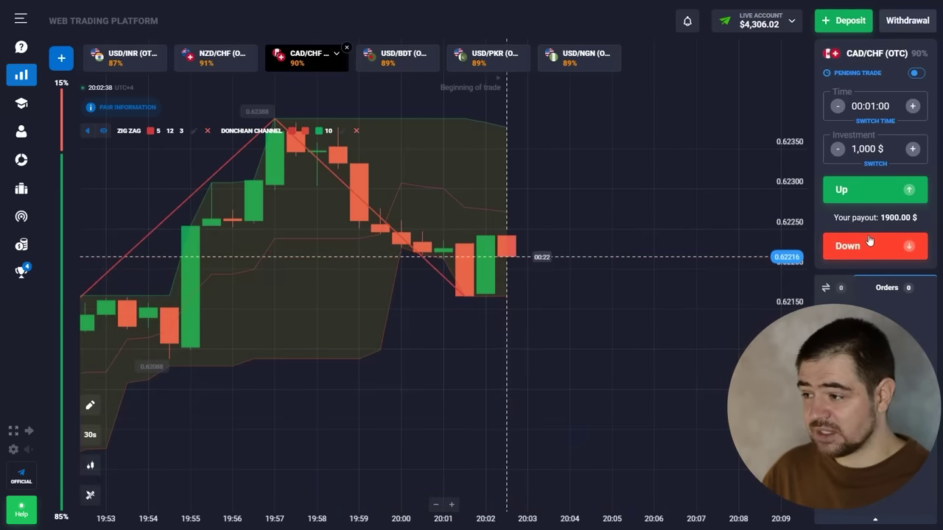
pyautogui.click(869, 241)
pyautogui.click(869, 240)
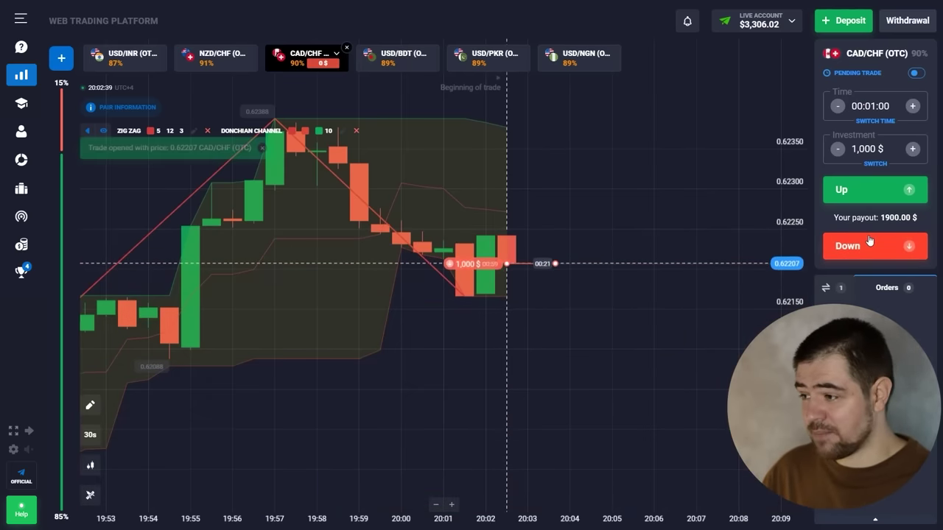
pyautogui.click(870, 241)
pyautogui.click(869, 241)
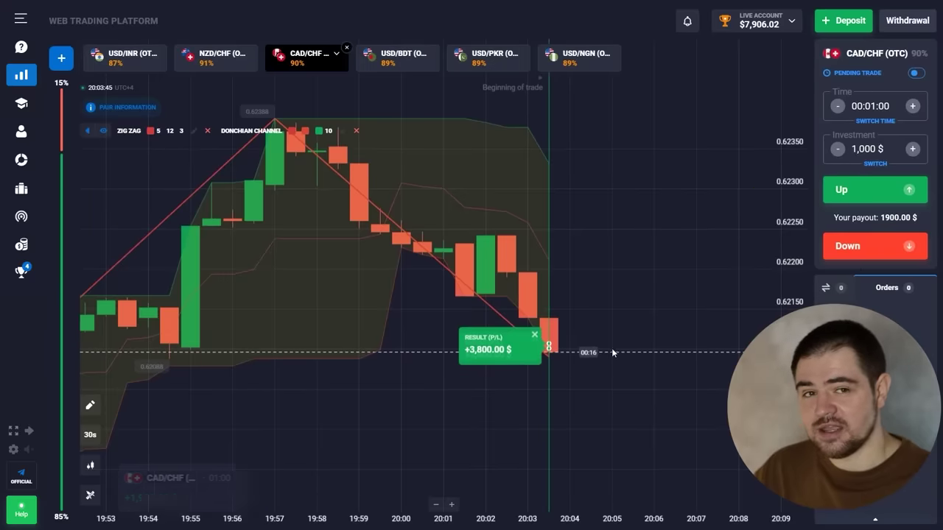
# Place two more 1-minute Down trades of $1,000 each on CAD/CHF (OTC)
pyautogui.scroll(2, 577, 380)
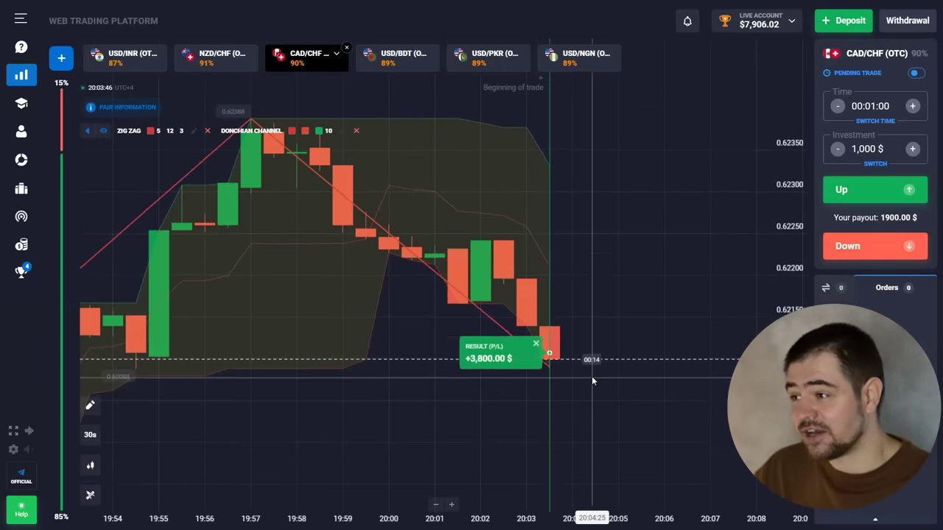
pyautogui.scroll(-1, 591, 377)
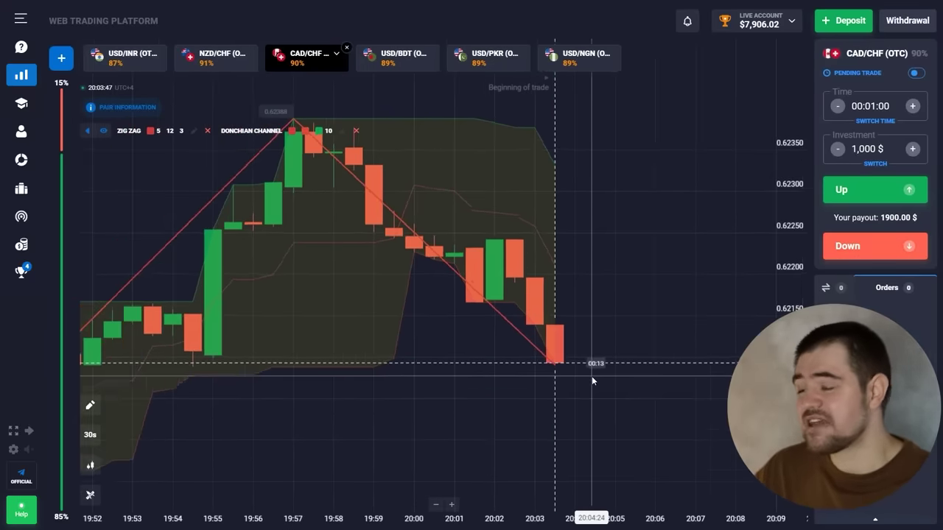
pyautogui.click(883, 249)
pyautogui.click(883, 249)
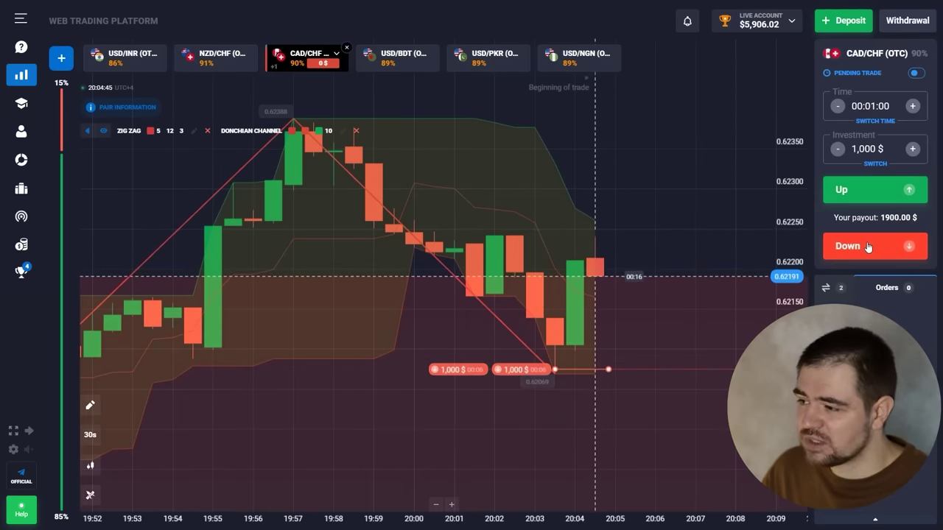
# Add five further 1-minute Down trades of $1,000 each on CAD/CHF (OTC) at the rebounded price
pyautogui.click(867, 246)
pyautogui.click(868, 246)
pyautogui.click(867, 246)
pyautogui.click(867, 247)
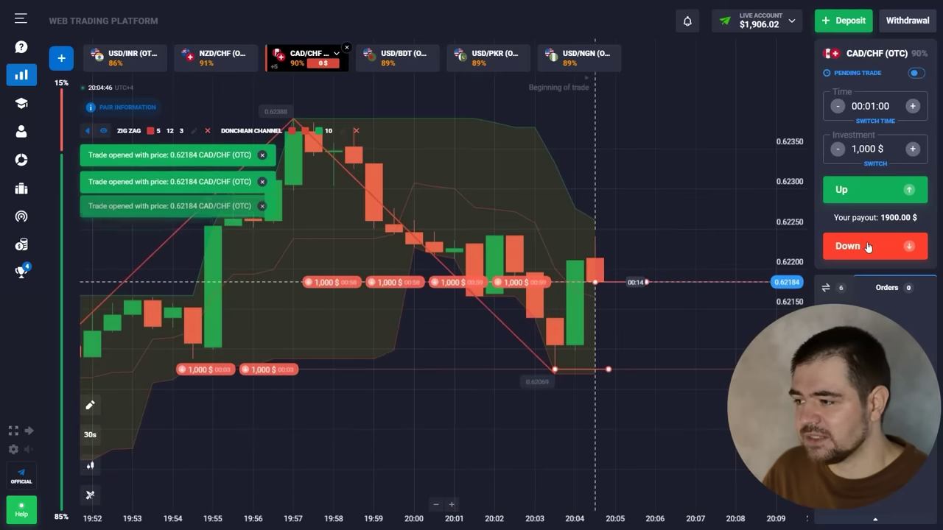
pyautogui.click(867, 246)
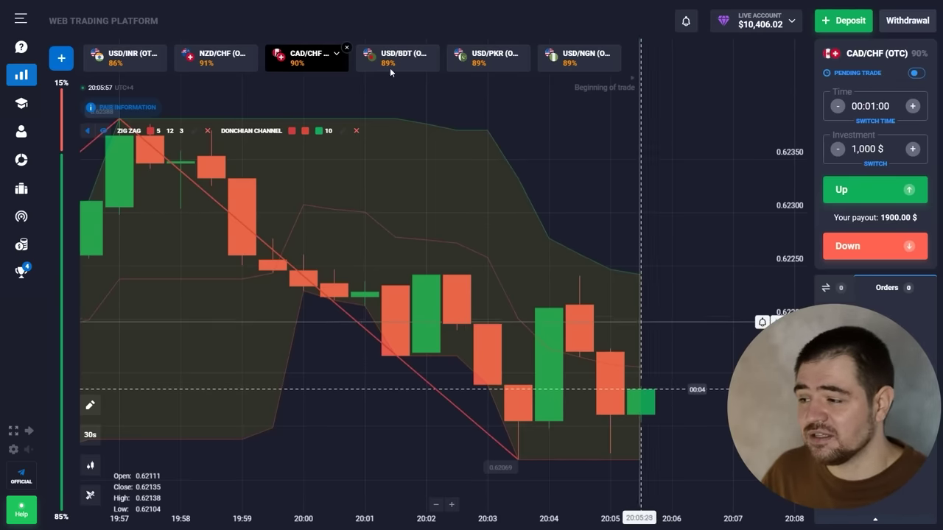
# Check the NZD/CHF (OTC) and USD/PKR (OTC) charts, and open the USD/NGN (OTC) chart to examine its trend
pyautogui.click(220, 65)
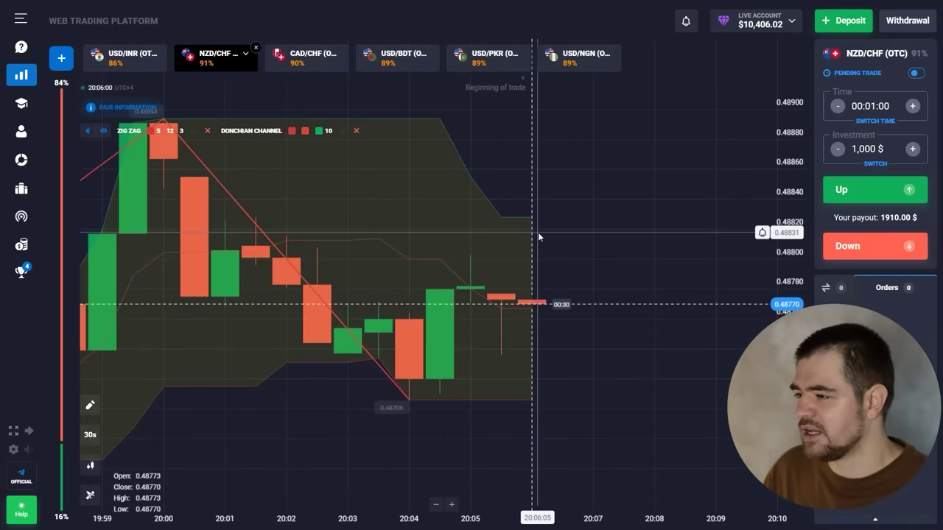
pyautogui.click(484, 65)
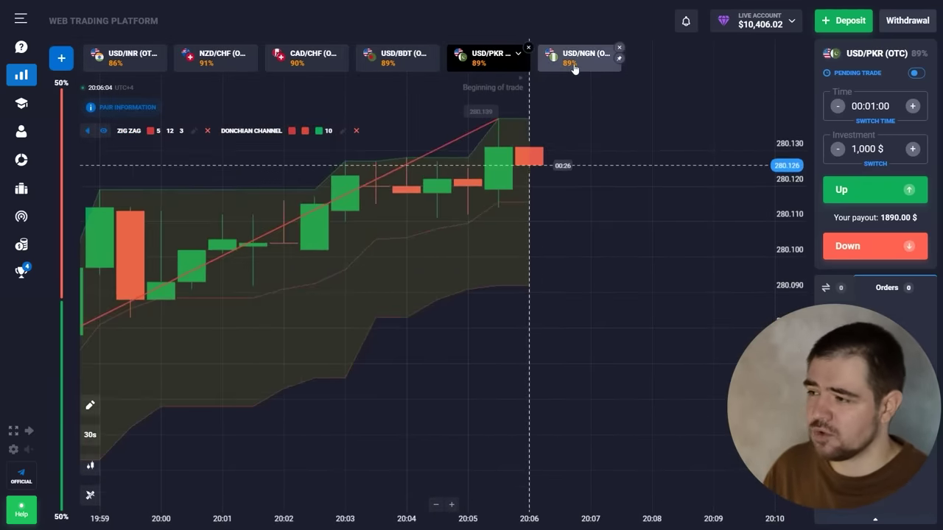
pyautogui.click(573, 65)
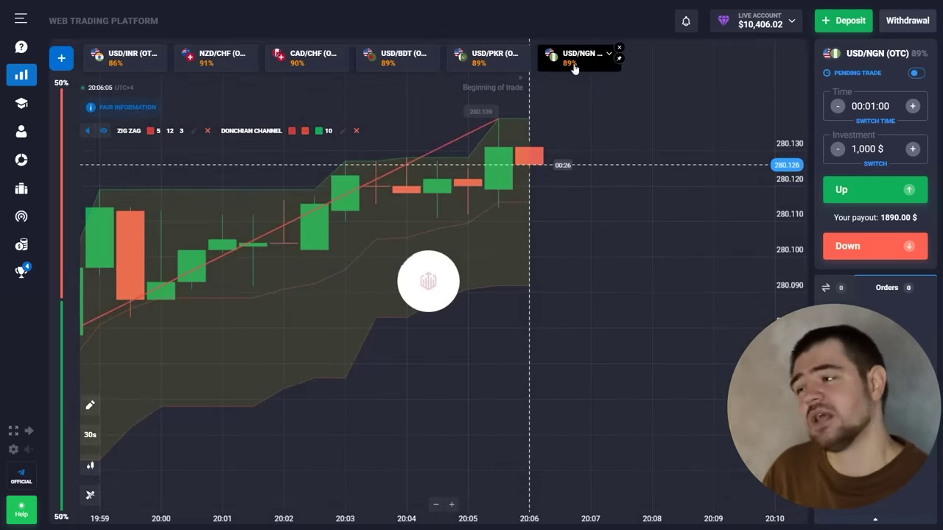
pyautogui.scroll(-5, 548, 256)
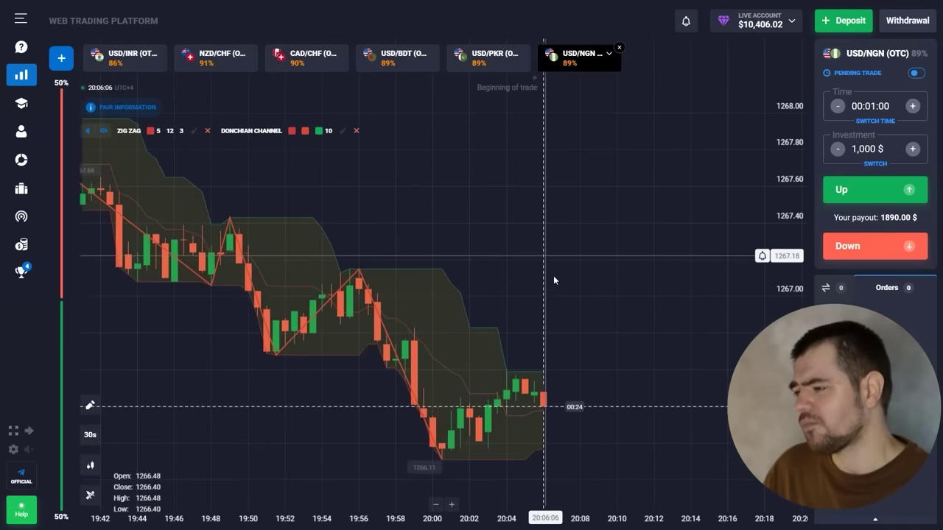
pyautogui.scroll(3, 522, 394)
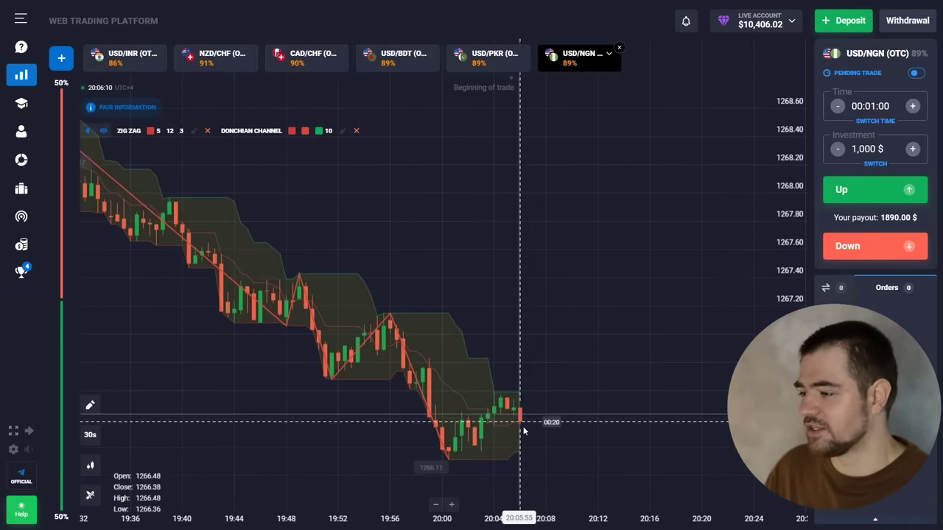
pyautogui.scroll(4, 519, 423)
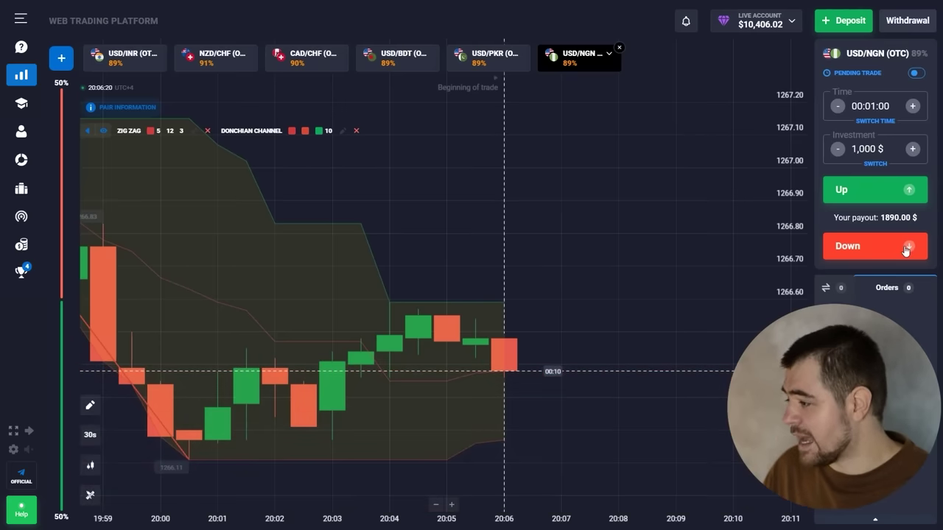
# Place five 1-minute Down trades of $1,000 each on USD/NGN (OTC)
pyautogui.click(906, 248)
pyautogui.click(906, 248)
pyautogui.click(906, 247)
pyautogui.click(905, 248)
pyautogui.click(906, 247)
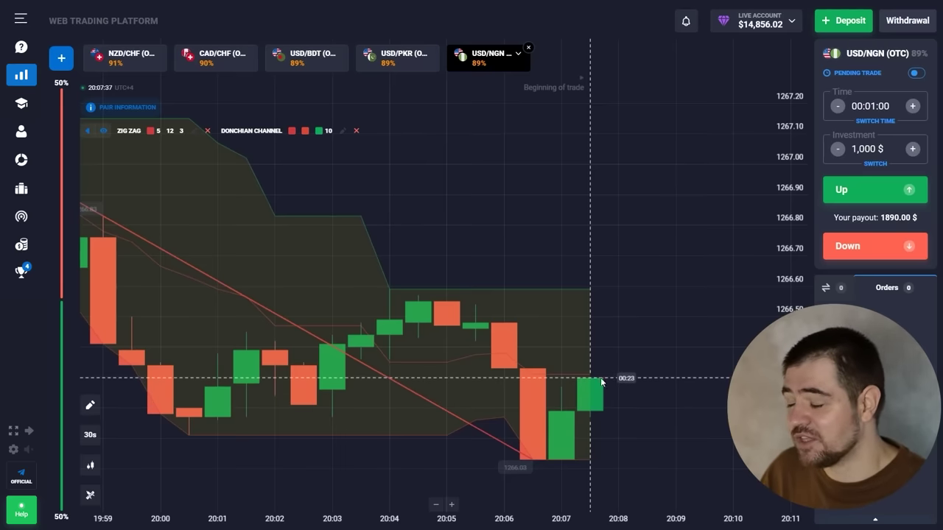
# Examine the CAD/CHF (OTC), USD/BDT (OTC) and USD/PKR (OTC) charts for a trade entry
pyautogui.click(211, 63)
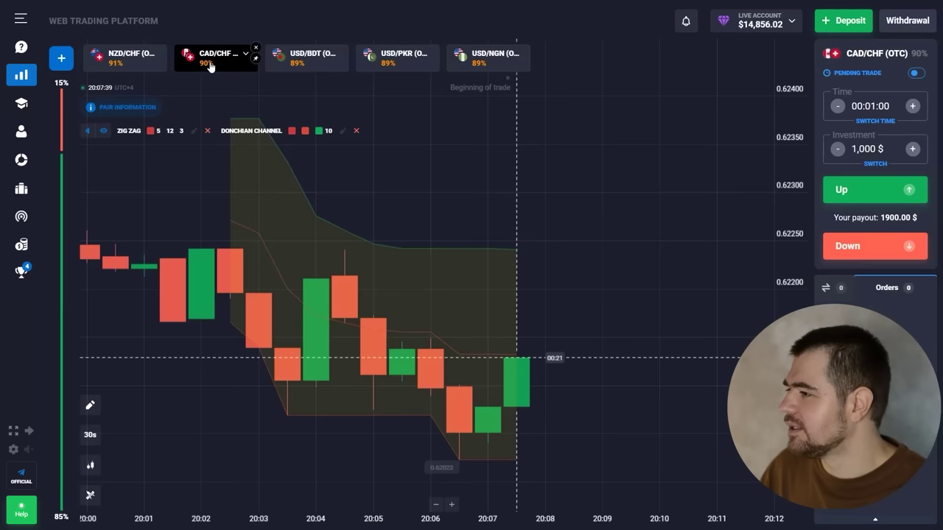
pyautogui.click(294, 63)
pyautogui.scroll(-5, 482, 201)
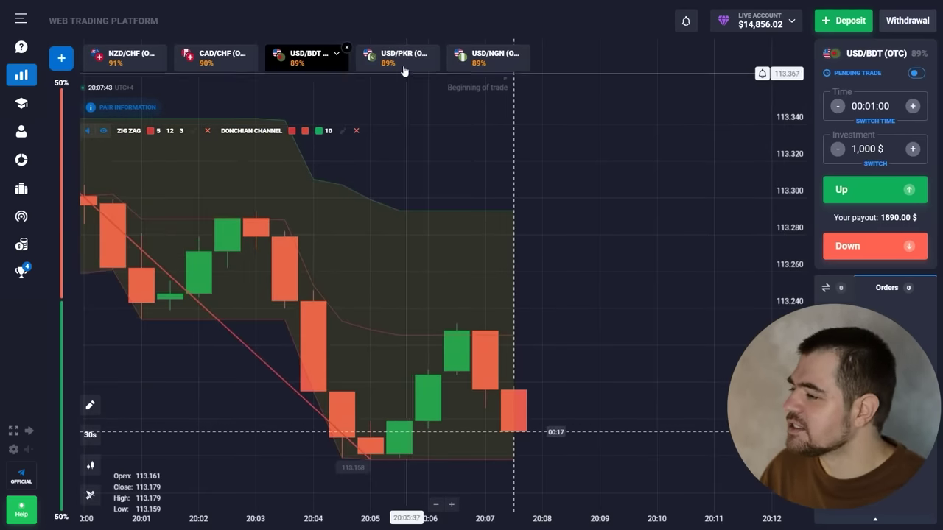
pyautogui.click(403, 59)
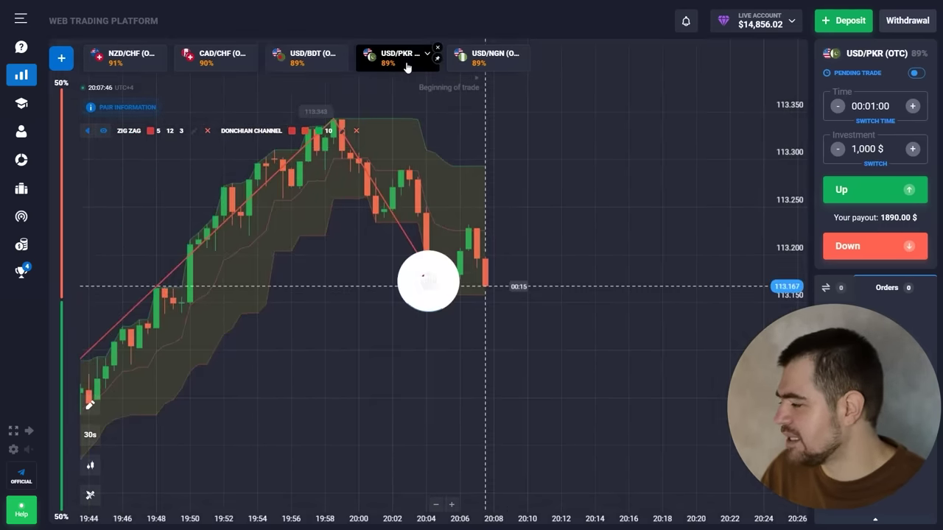
pyautogui.scroll(4, 480, 192)
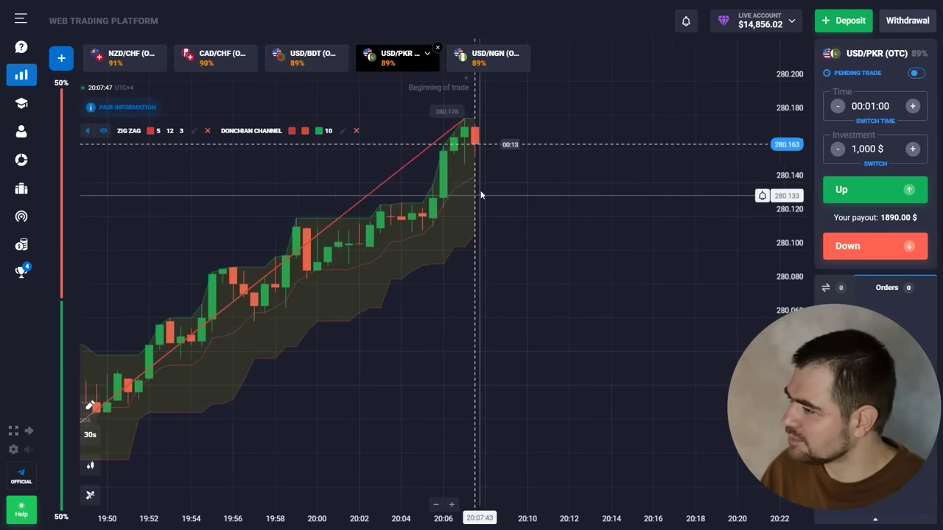
pyautogui.scroll(2, 477, 150)
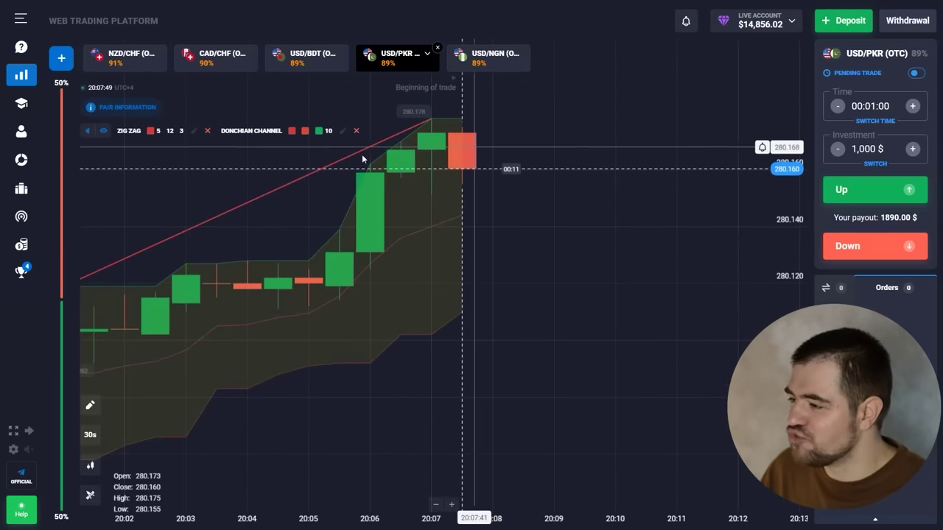
# Add the USD/BRL (OTC) currency pair from the asset list and open its chart
pyautogui.click(61, 57)
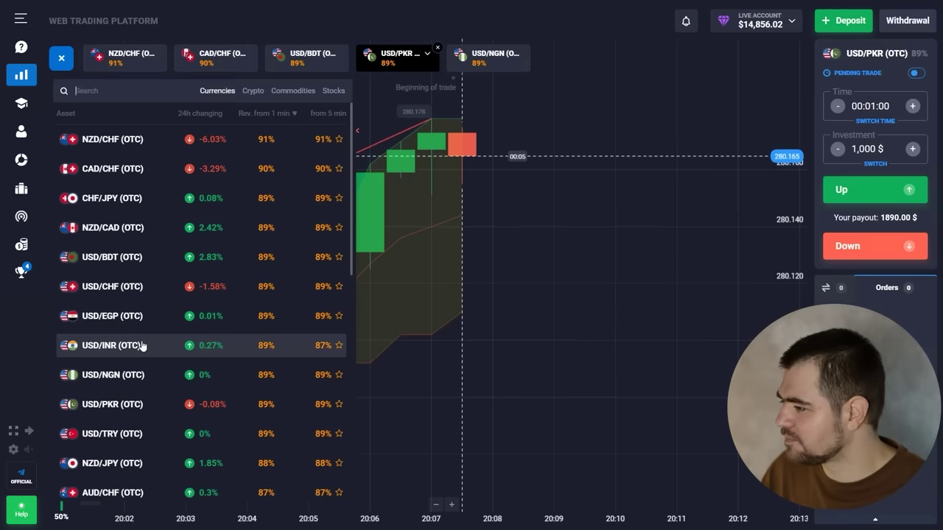
pyautogui.scroll(-5, 144, 346)
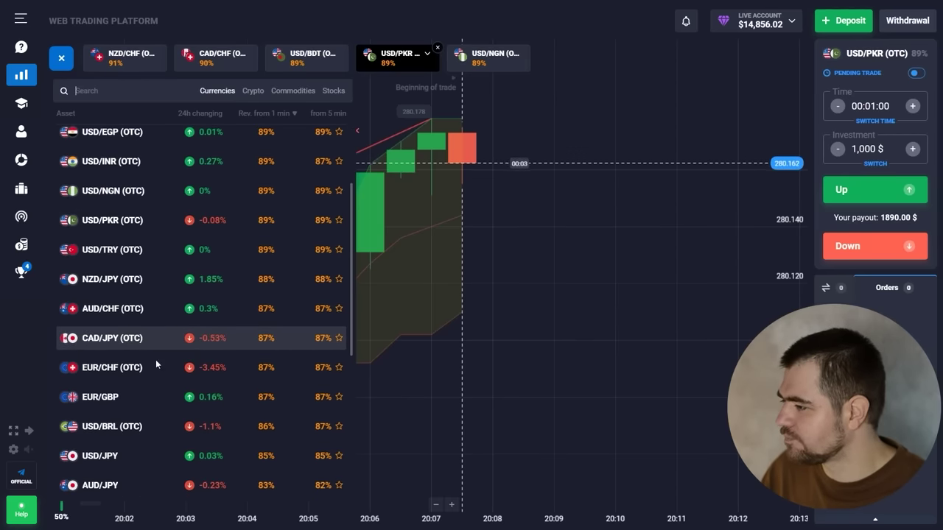
pyautogui.click(168, 425)
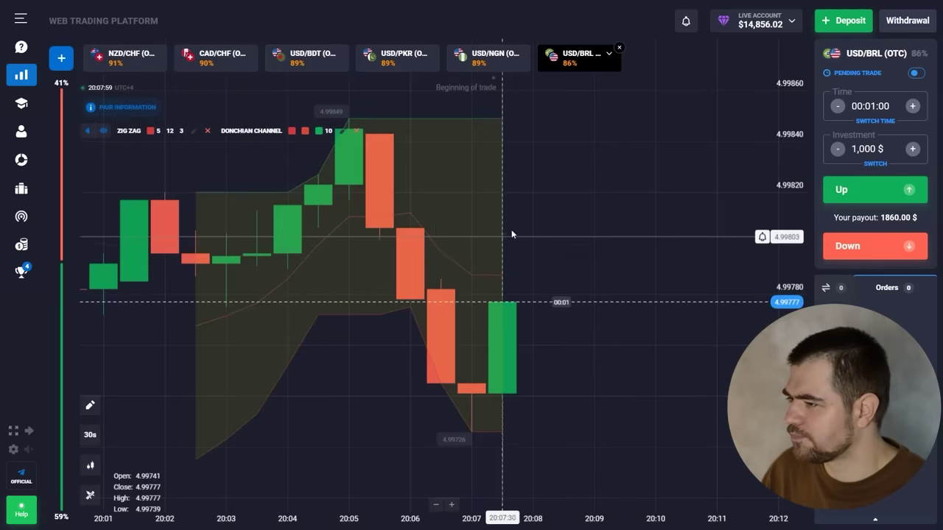
# Place four 1-minute Up trades of $1,000 each on USD/BRL (OTC)
pyautogui.scroll(-4, 482, 209)
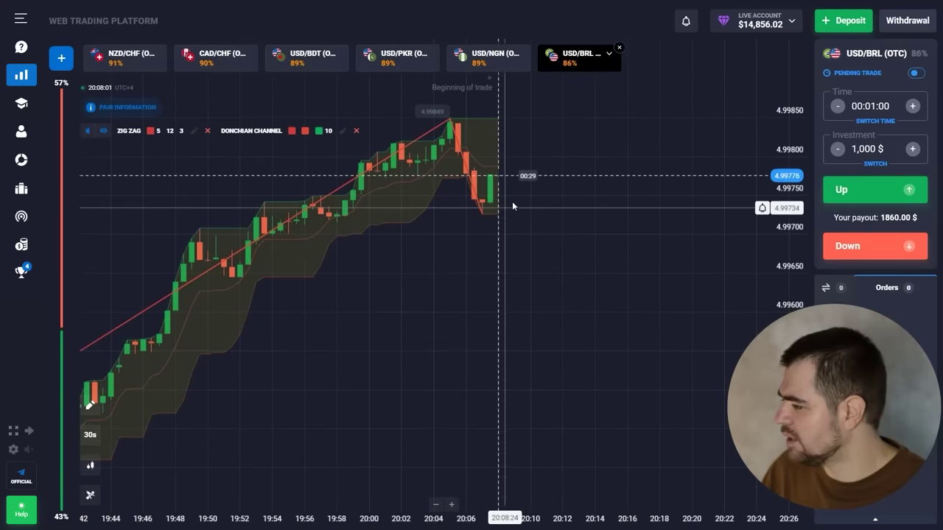
pyautogui.scroll(3, 514, 196)
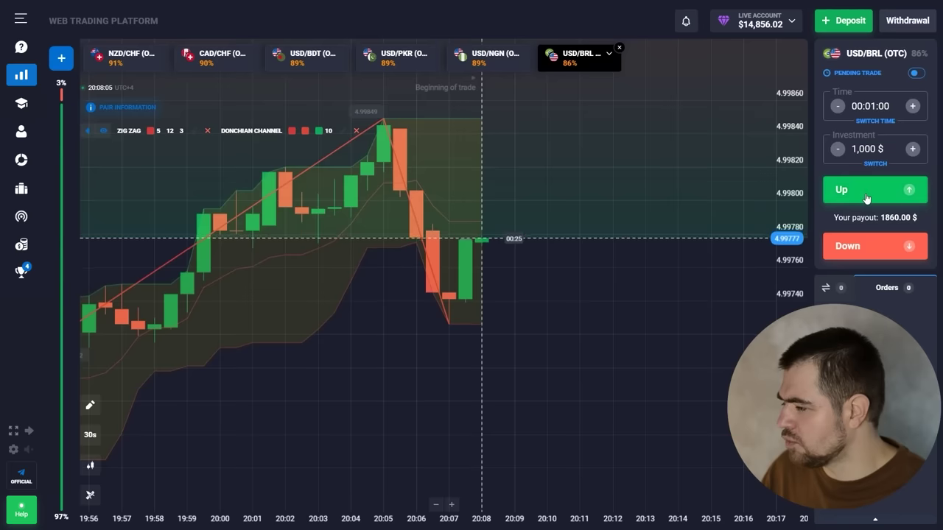
pyautogui.click(867, 198)
pyautogui.click(867, 197)
pyautogui.click(868, 197)
pyautogui.click(868, 197)
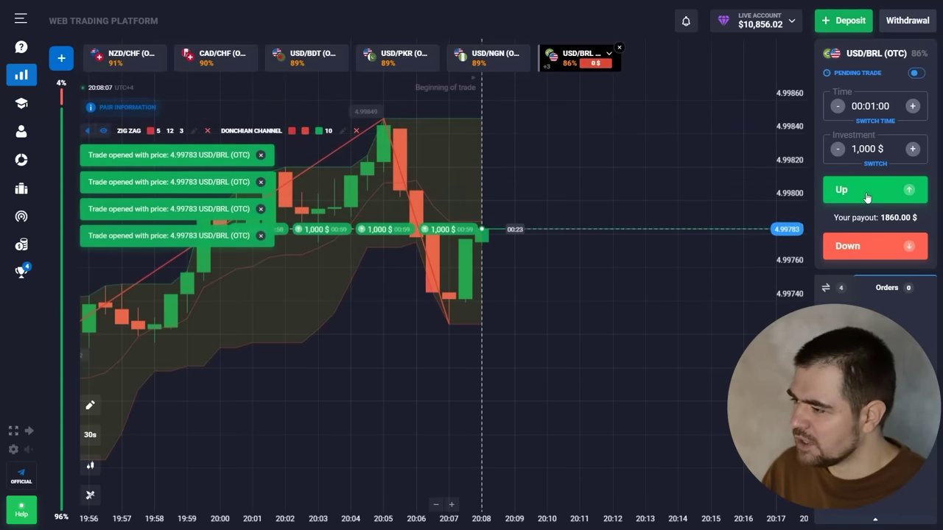